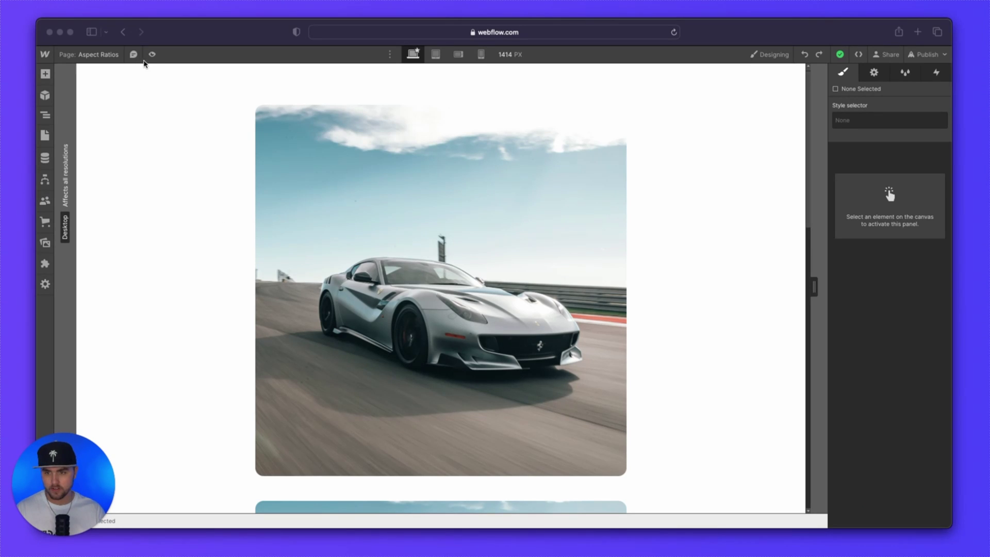
# Preview the page, narrowing and then widening it to check the car images' shape, then exit preview.
pyautogui.click(152, 55)
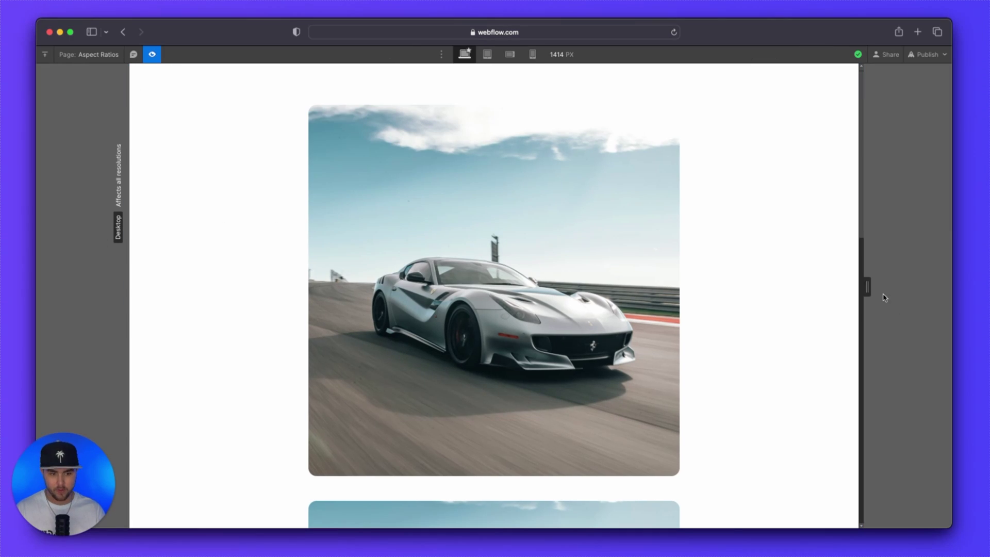
pyautogui.moveTo(868, 287); pyautogui.dragTo(608, 358)
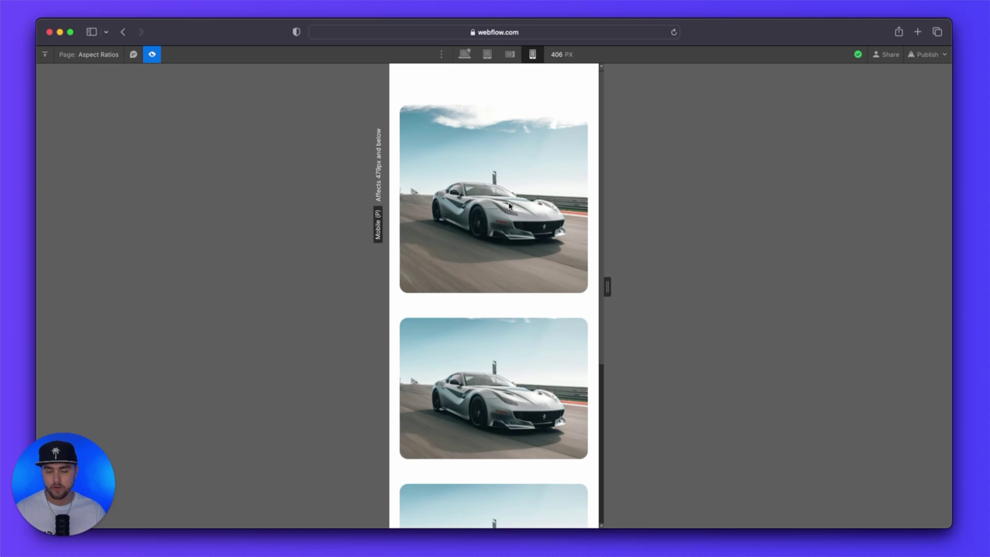
pyautogui.scroll(-3, 605, 278)
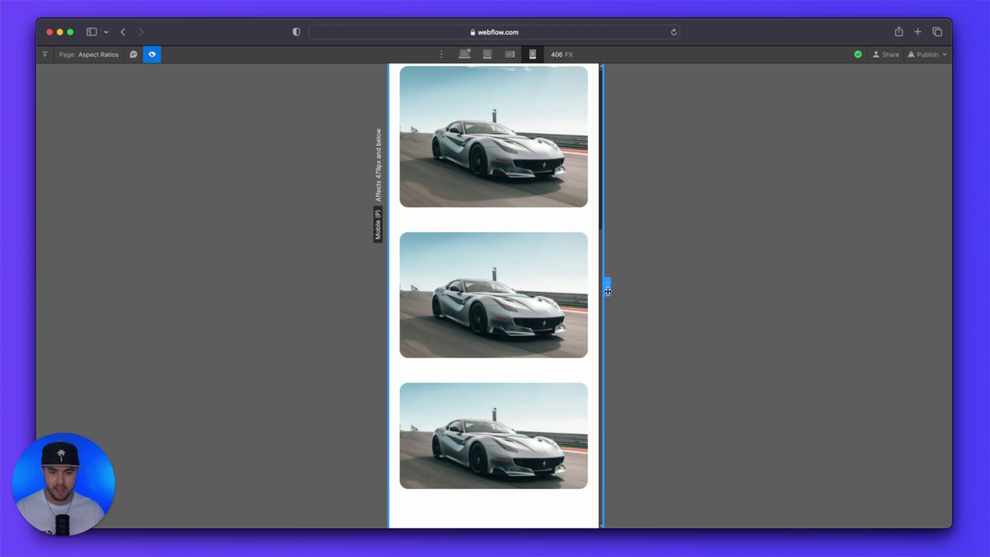
pyautogui.moveTo(608, 292); pyautogui.dragTo(805, 296)
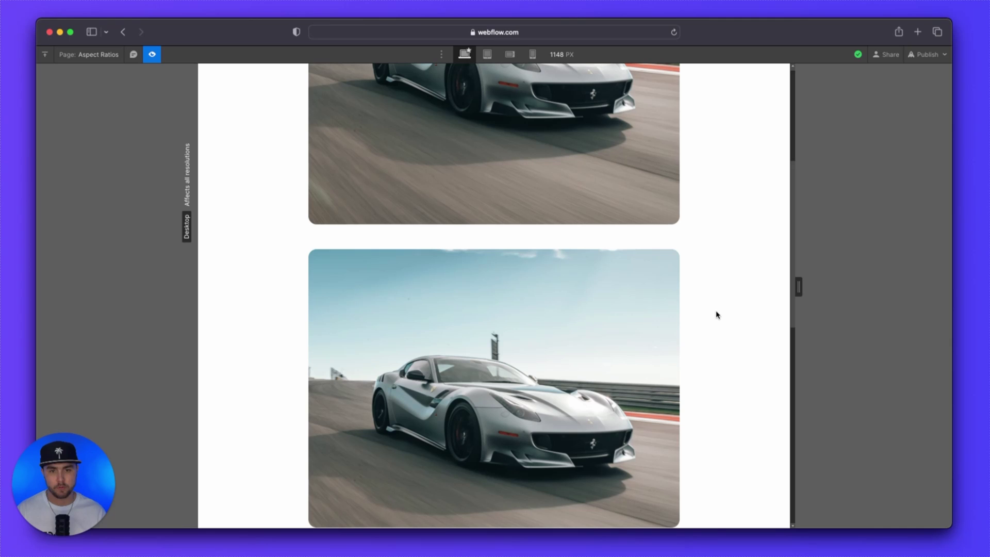
pyautogui.press('super+shift+p')
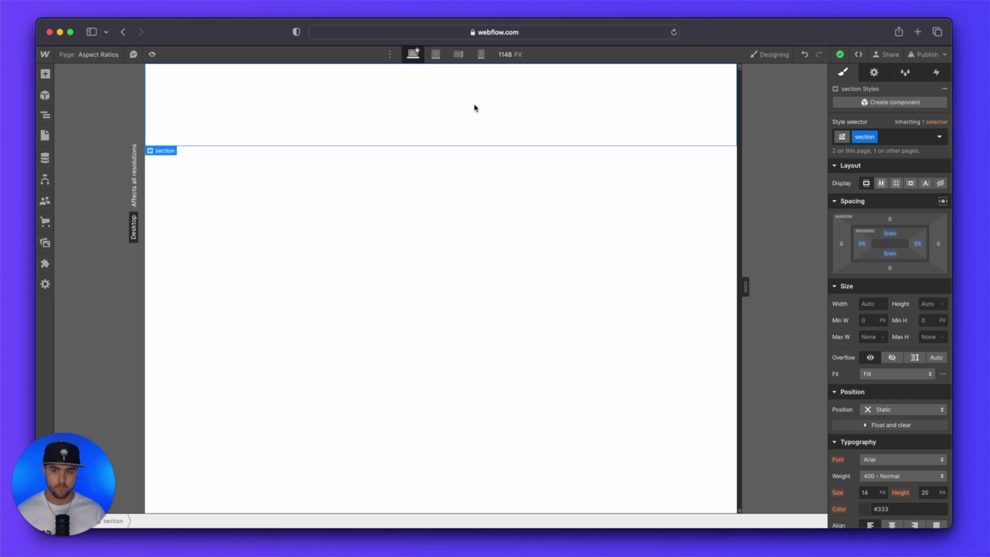
# Insert a Div Block into the empty section and apply the existing 'container' class.
pyautogui.press('super+e')
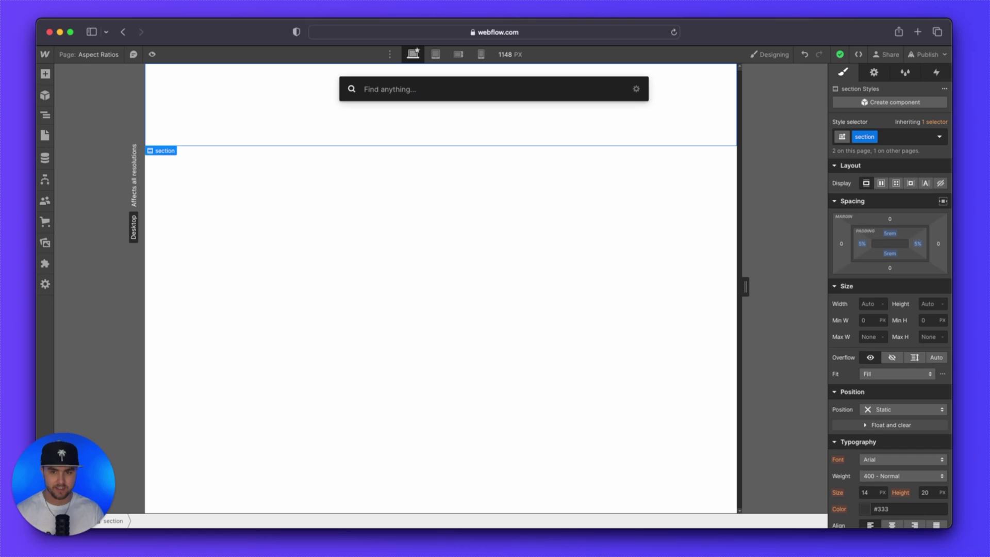
pyautogui.write('di')
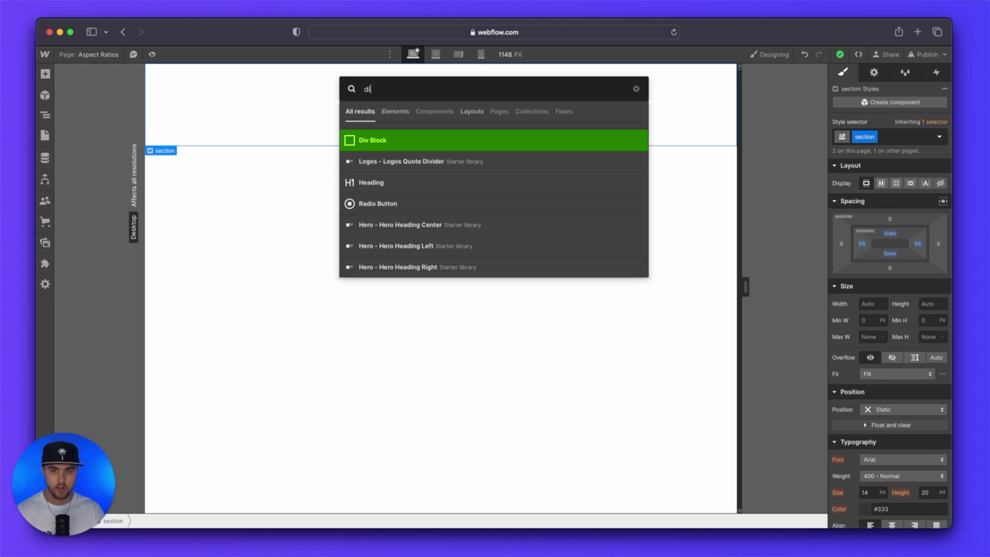
pyautogui.press('Return')
pyautogui.press('super+Return')
pyautogui.write('container')
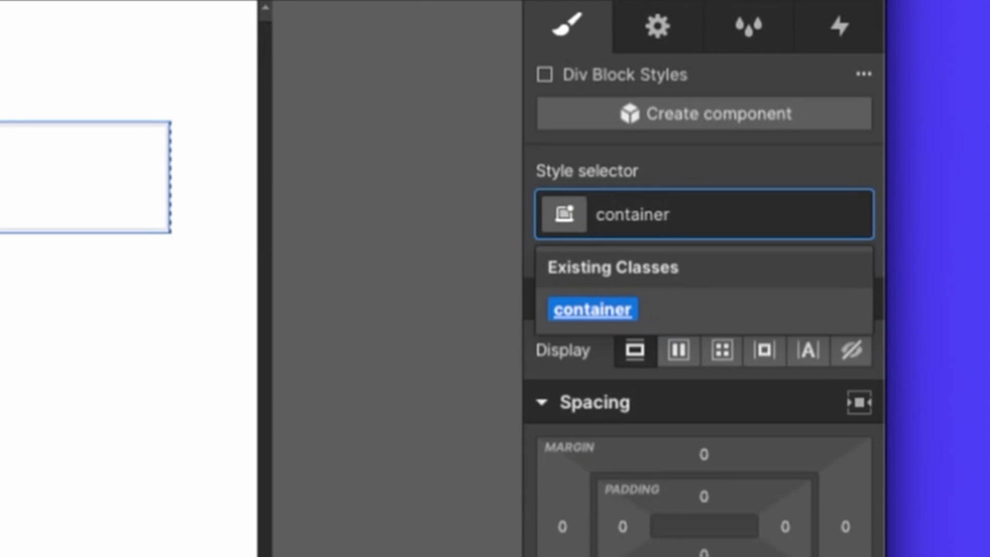
pyautogui.press('Return')
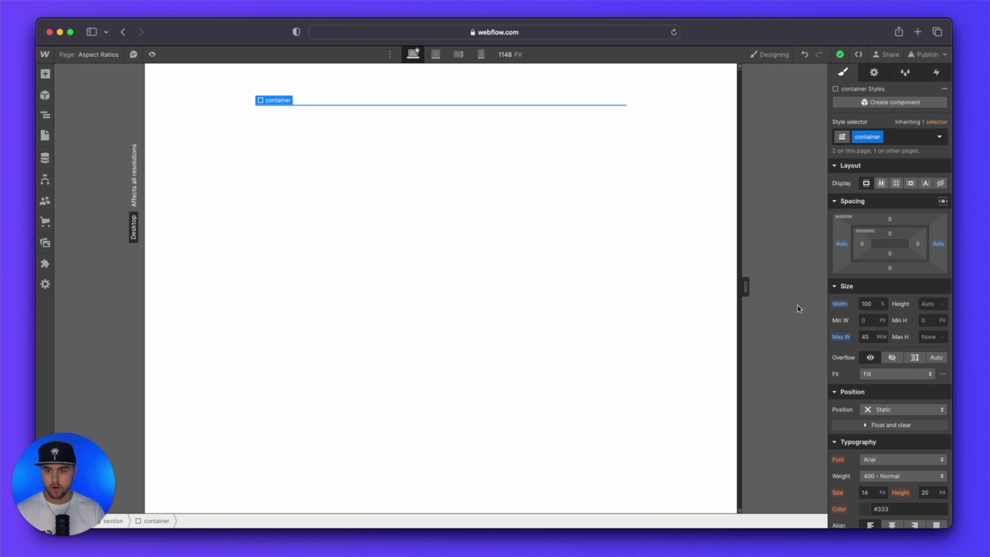
# Add a Div Block inside the container with a new 'image frame' class.
pyautogui.press('cmd+e')
pyautogui.write('drp')
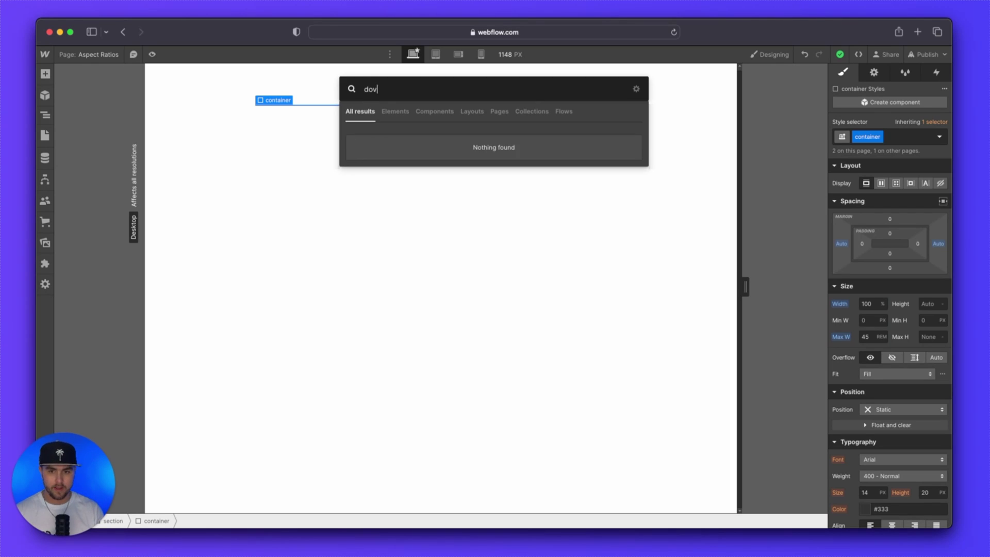
pyautogui.press('BackSpace')
pyautogui.press('BackSpace')
pyautogui.write('iv')
pyautogui.press('Return')
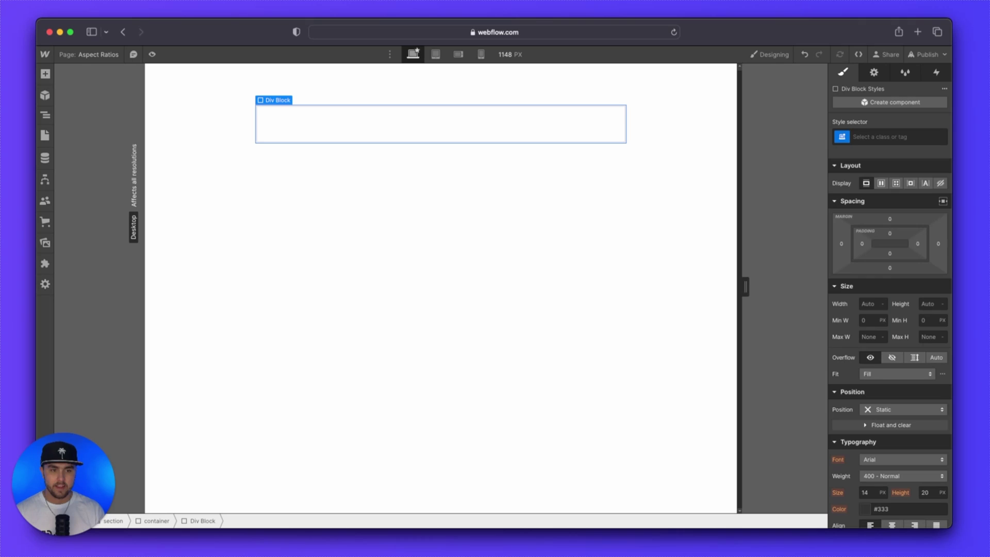
pyautogui.press('cmd+Return')
pyautogui.write('image fr')
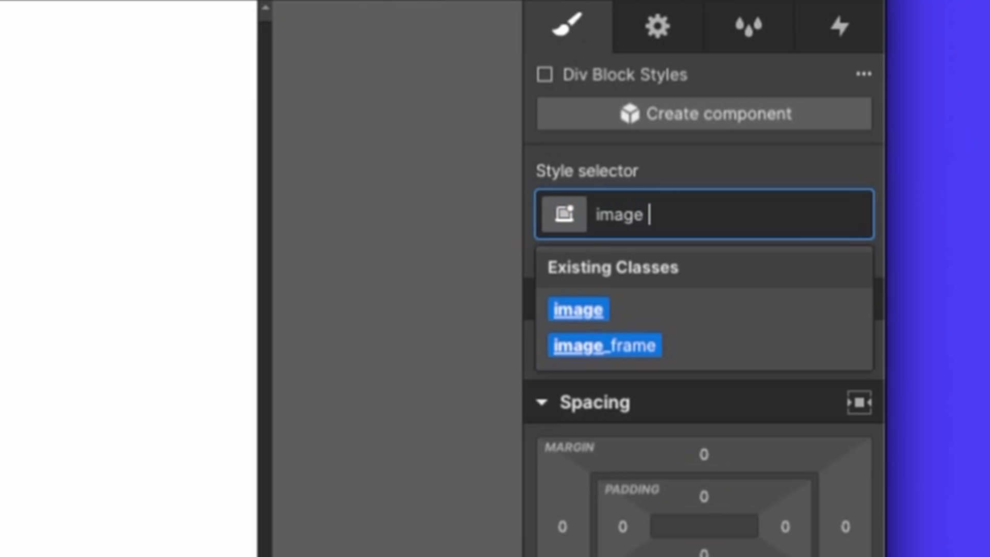
pyautogui.write('ame')
pyautogui.press('Return')
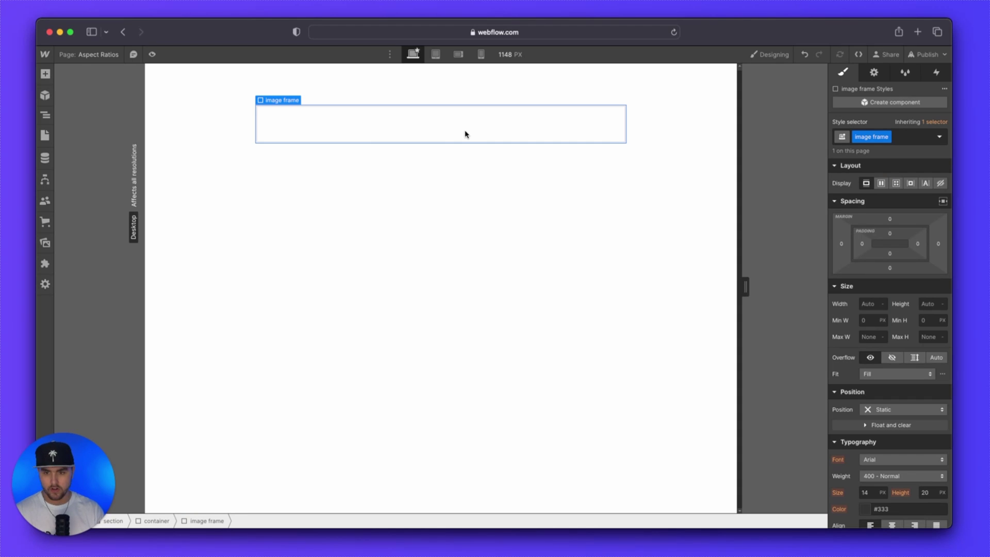
# Add an Image inside the image frame and give it a new 'image1' class.
pyautogui.press('super+e')
pyautogui.write('image')
pyautogui.press('Return')
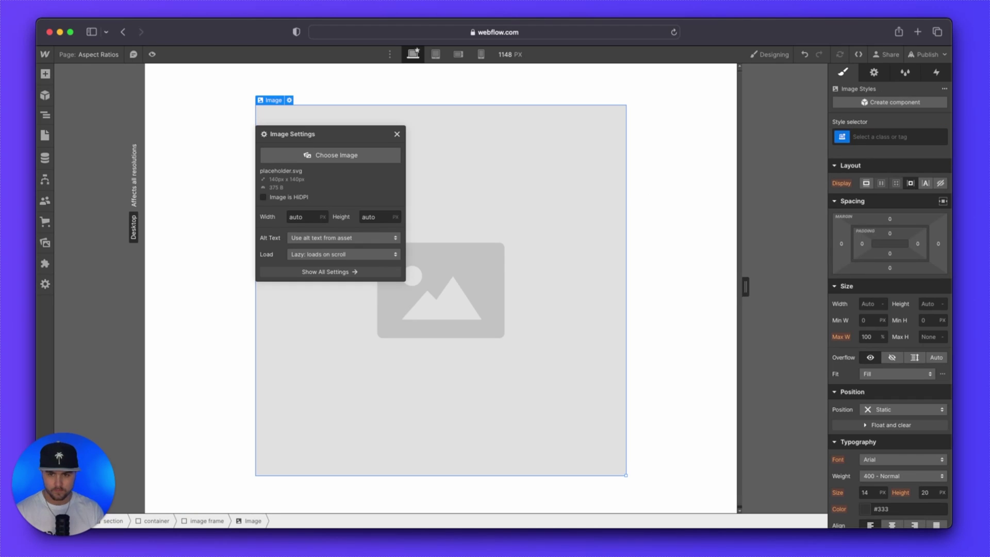
pyautogui.press('super+Return')
pyautogui.write('image')
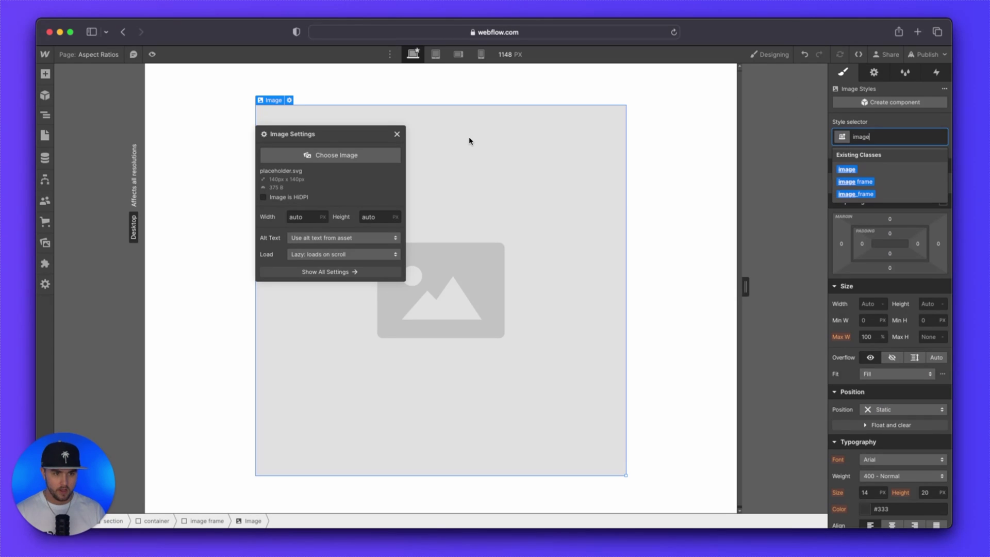
pyautogui.write('1')
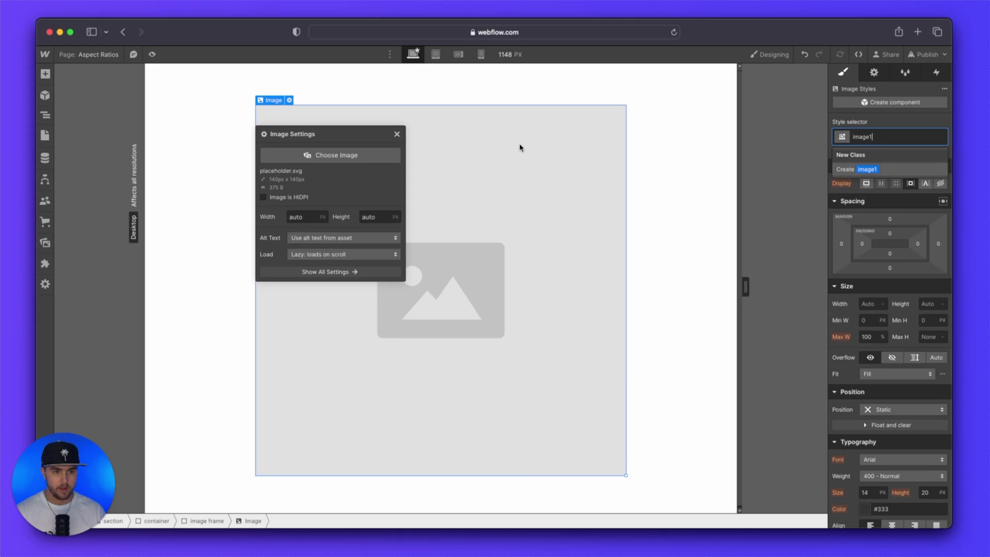
pyautogui.press('Return')
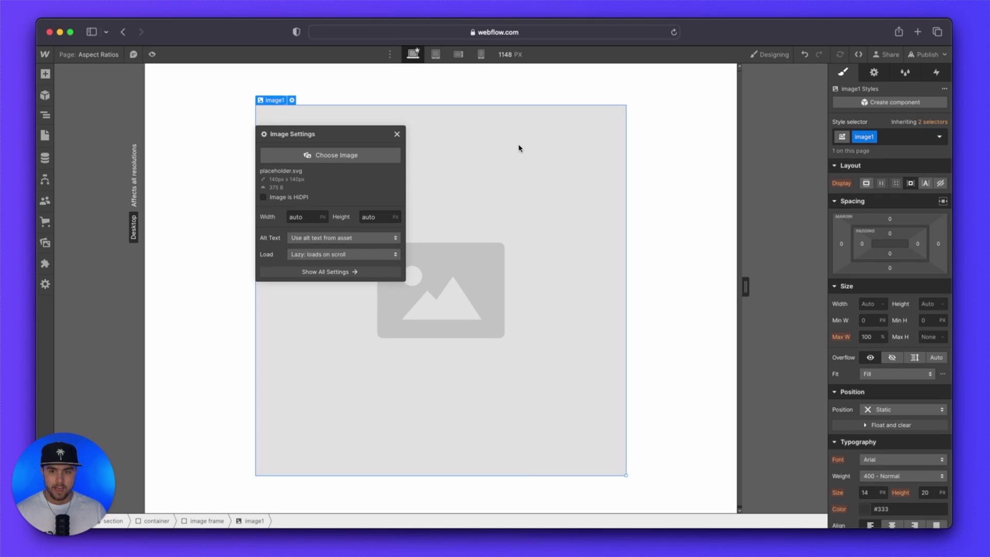
# In the Navigator, expand image frame and select container, image frame and image1 in turn.
pyautogui.click(44, 115)
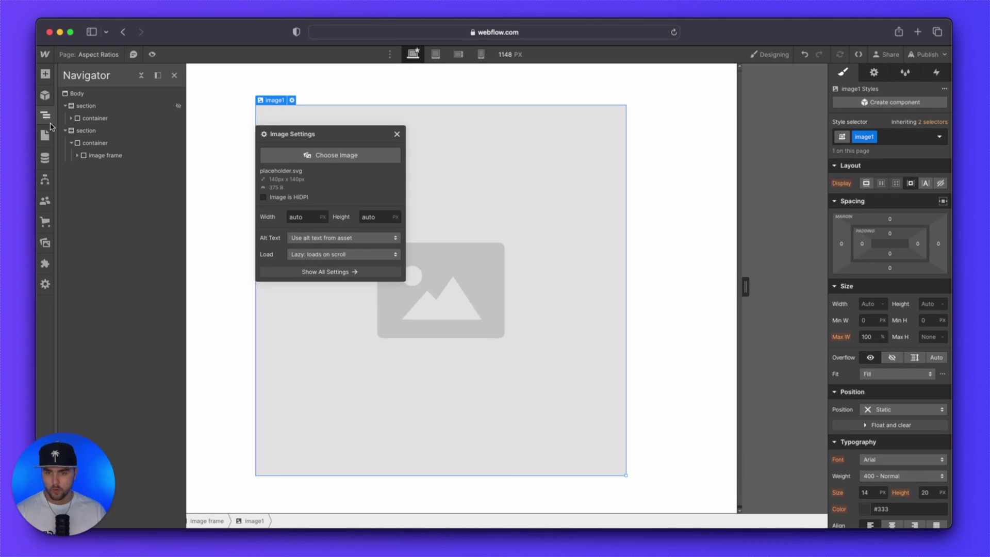
pyautogui.click(78, 157)
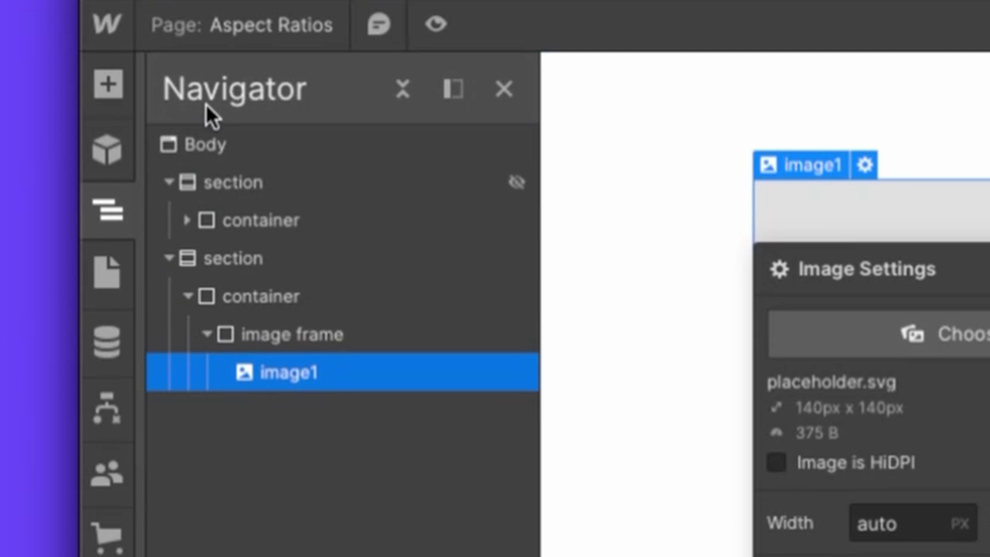
pyautogui.click(275, 296)
pyautogui.click(222, 338)
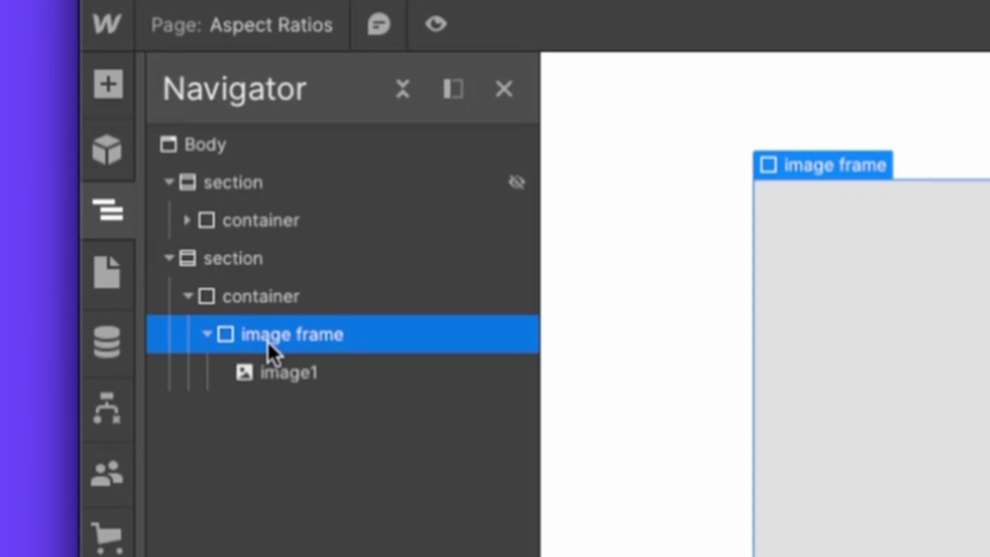
pyautogui.click(348, 372)
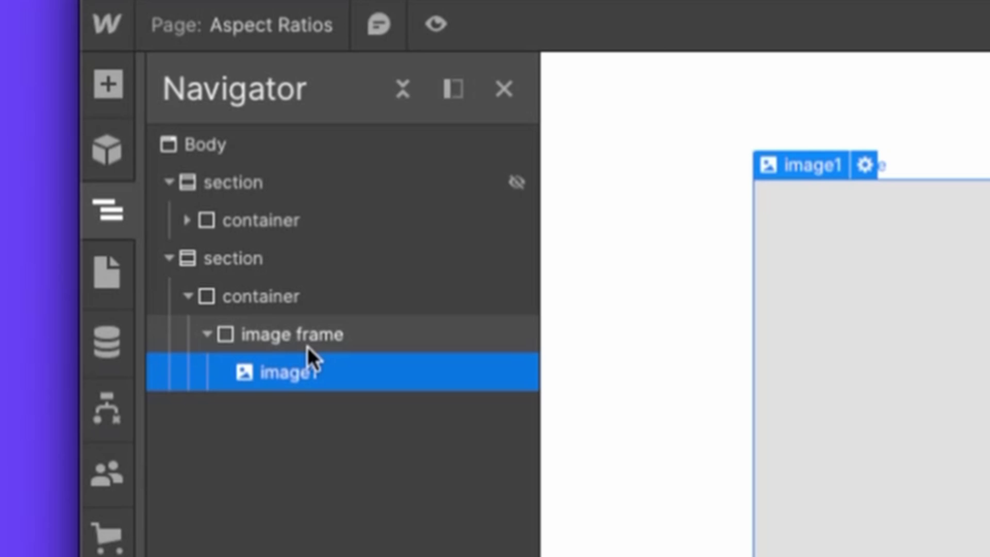
# Set the image frame div's width to 100% and its position to Relative.
pyautogui.click(352, 339)
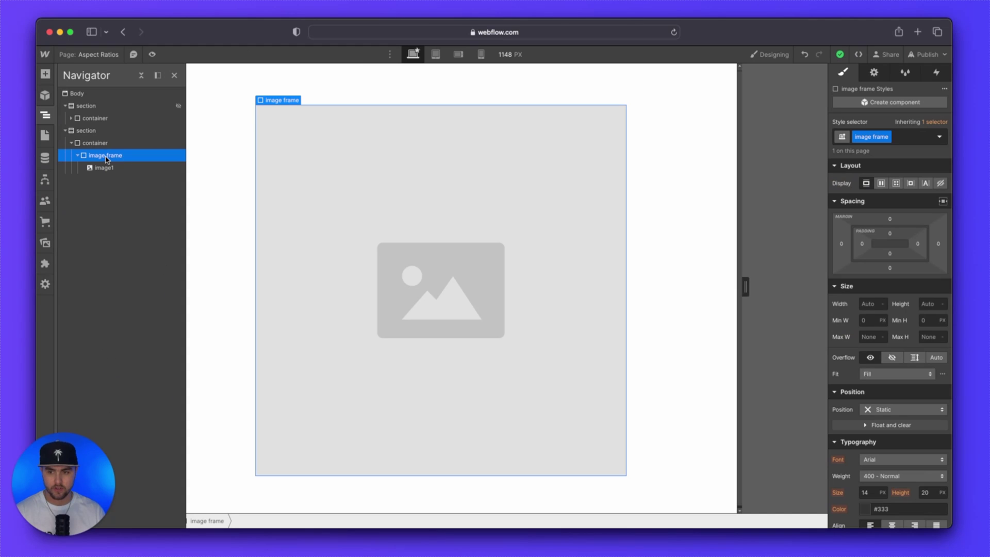
pyautogui.click(875, 304)
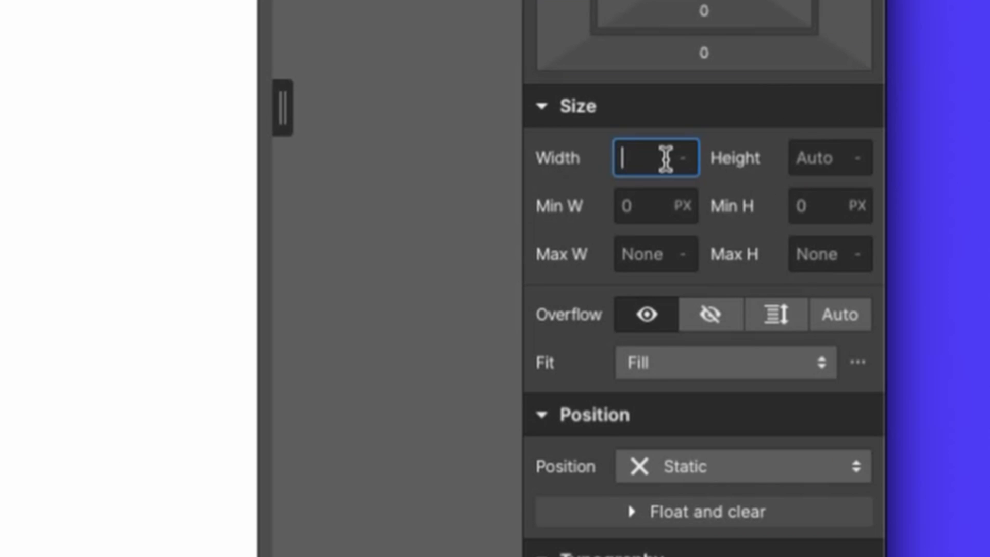
pyautogui.write('100%')
pyautogui.press('Return')
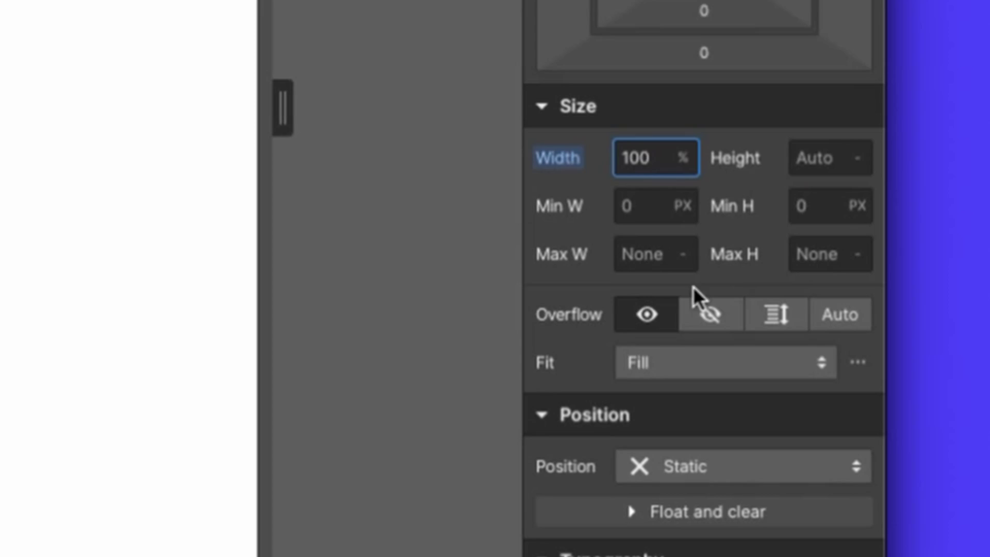
pyautogui.click(691, 468)
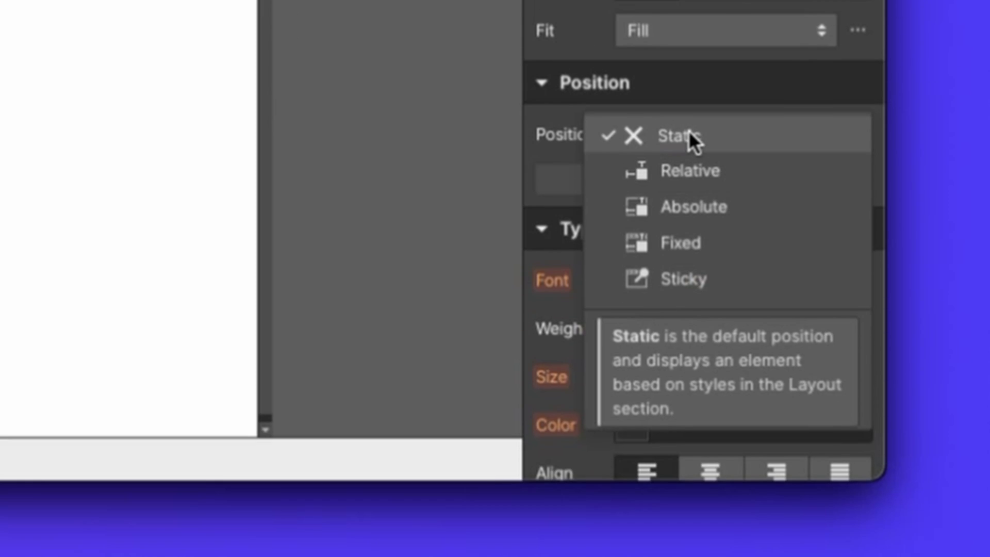
pyautogui.click(696, 171)
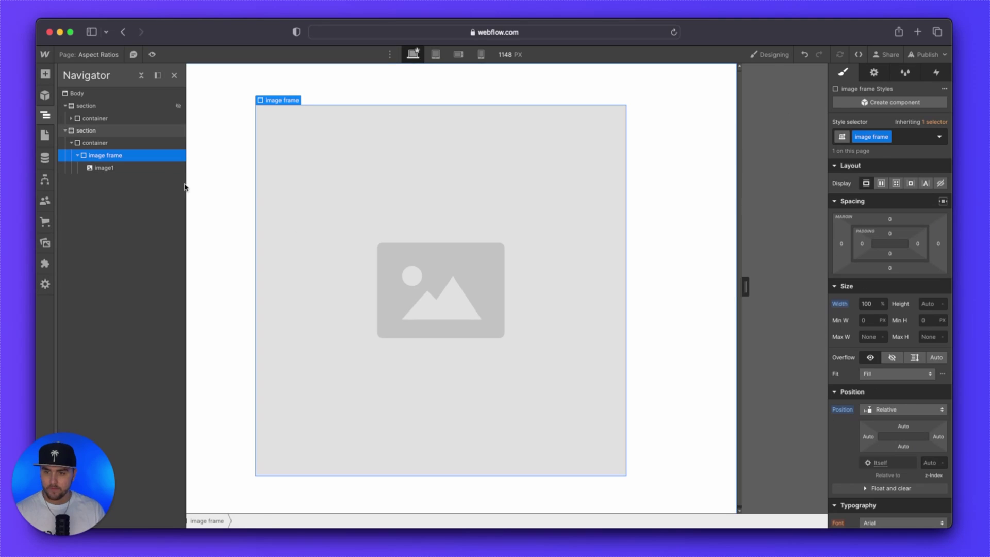
pyautogui.click(160, 169)
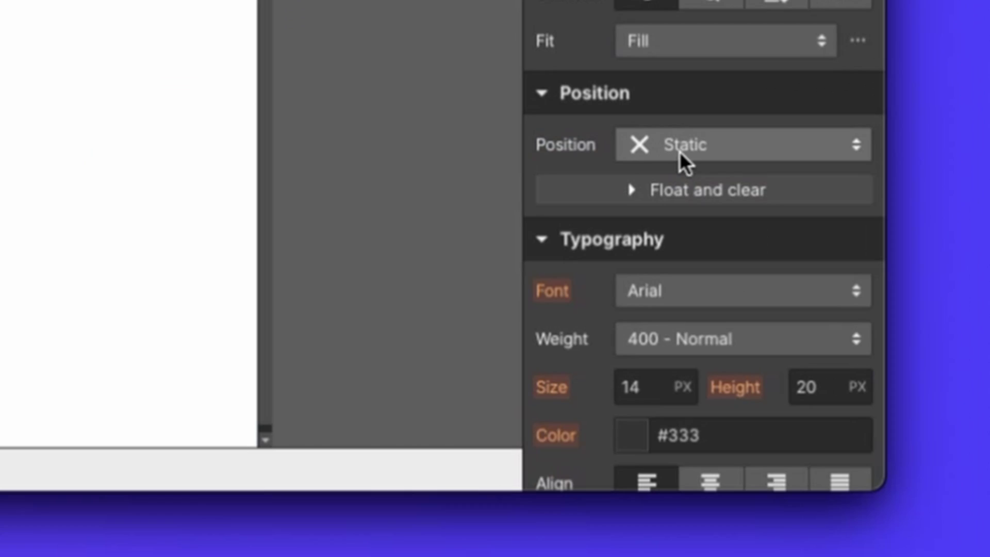
# Make image1 Absolute with the Full preset, sized 100% width and 100% height.
pyautogui.click(883, 410)
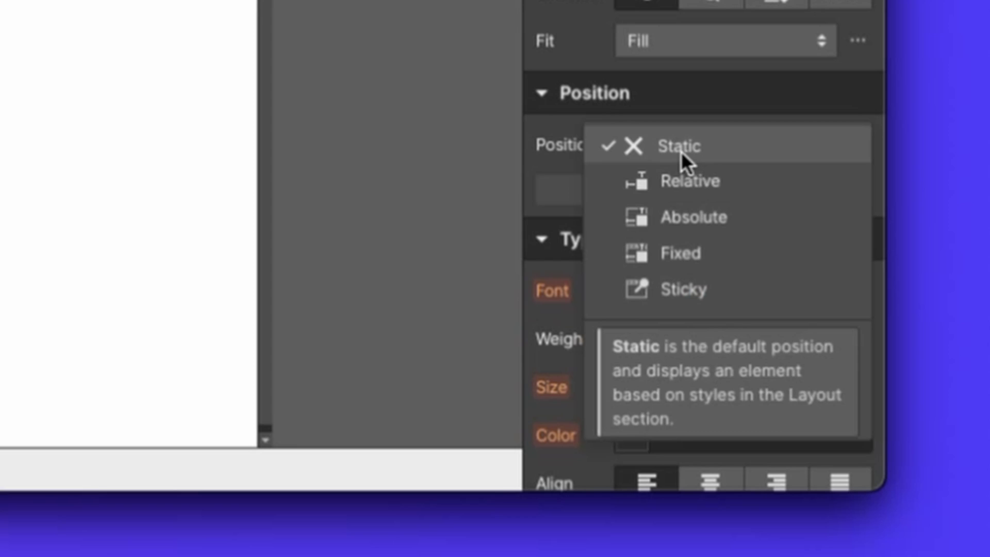
pyautogui.click(894, 436)
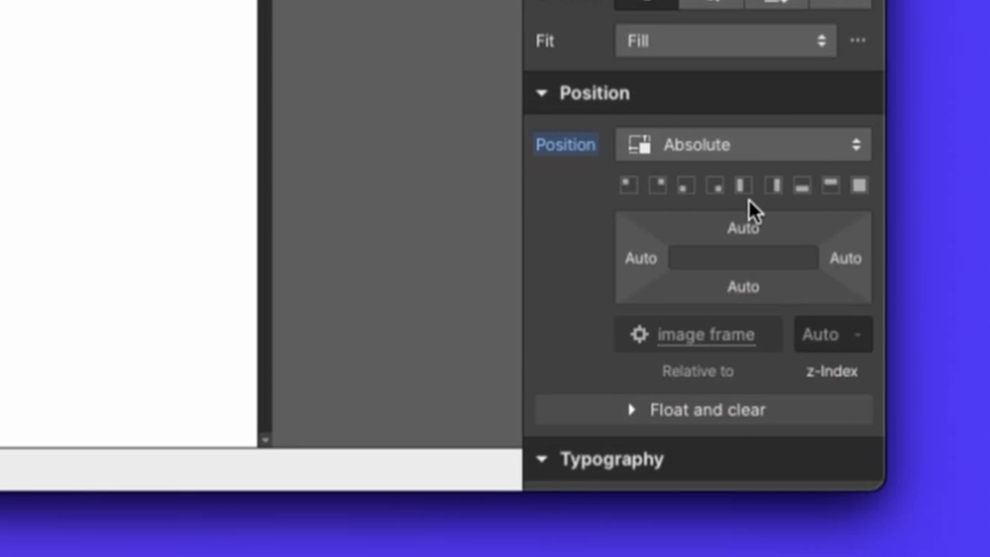
pyautogui.click(855, 190)
pyautogui.click(647, 98)
pyautogui.write('1')
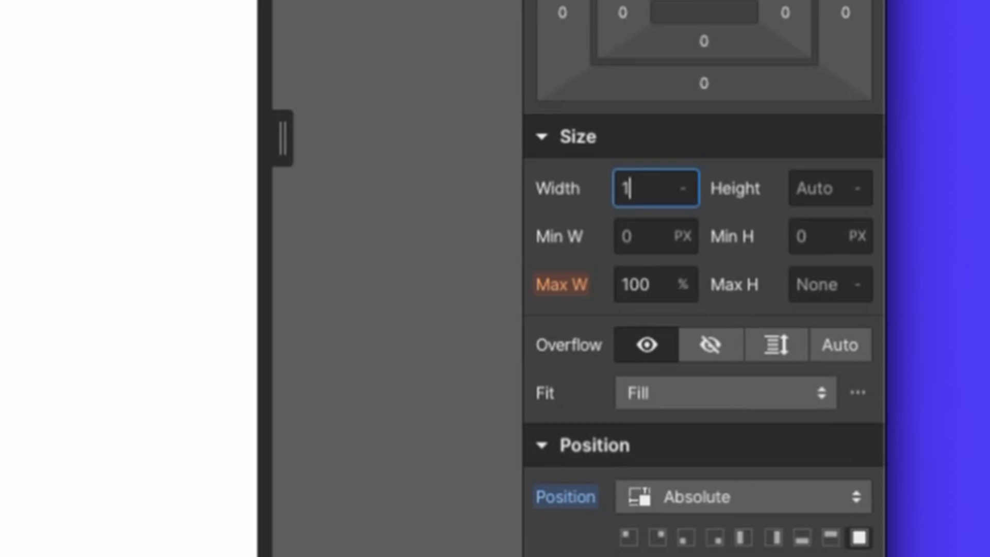
pyautogui.write('00%')
pyautogui.press('Tab')
pyautogui.write('100%')
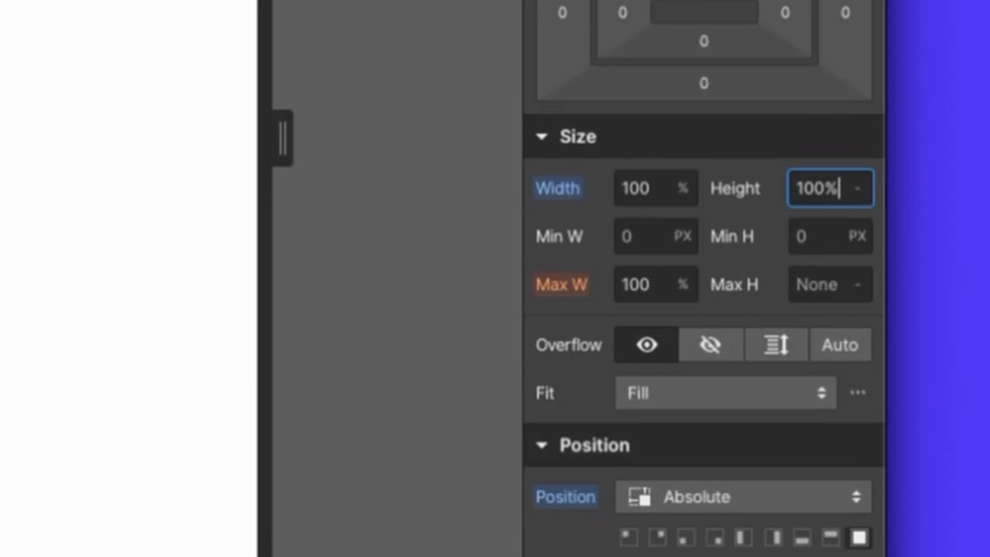
pyautogui.press('Return')
pyautogui.click(750, 238)
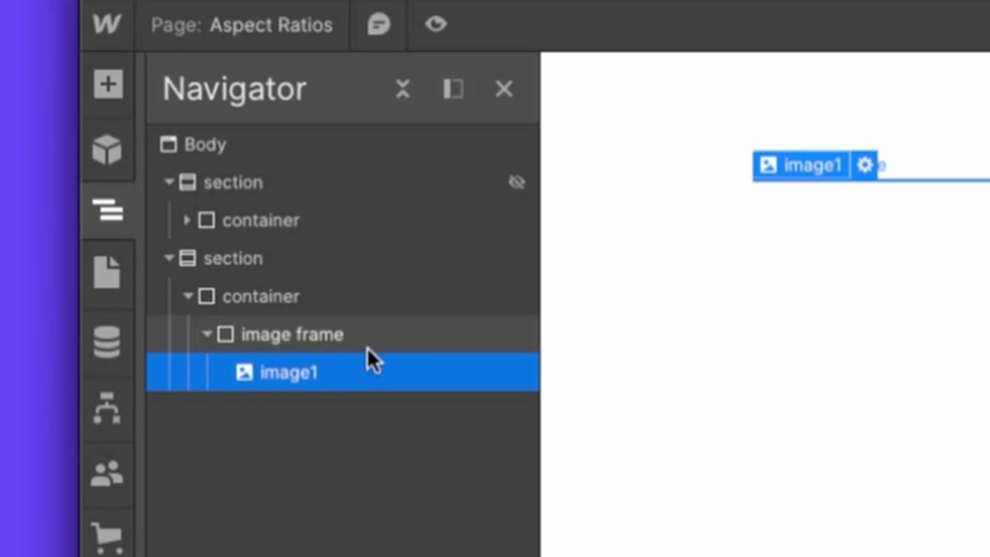
# Give the image frame a 100% top padding so it becomes a square.
pyautogui.click(130, 160)
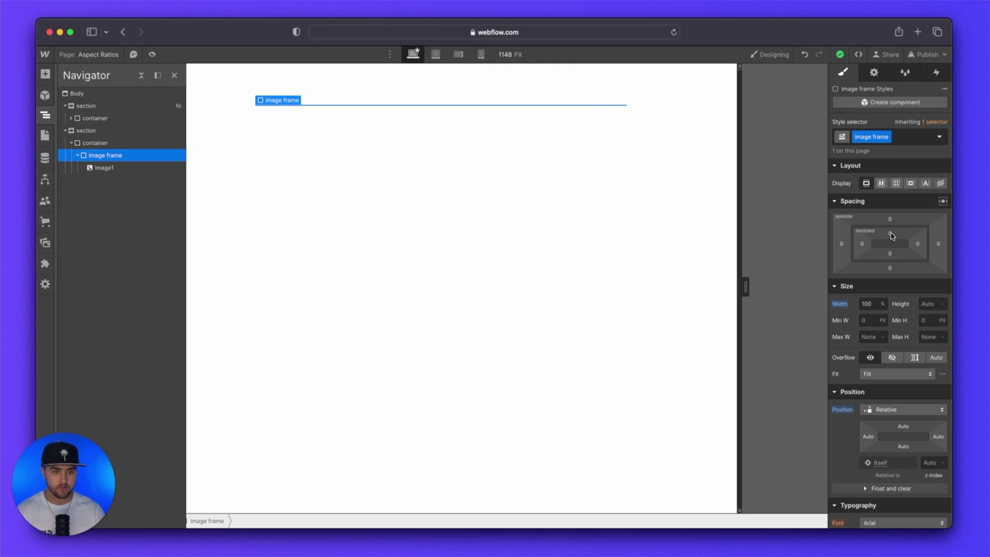
pyautogui.click(890, 234)
pyautogui.write('100')
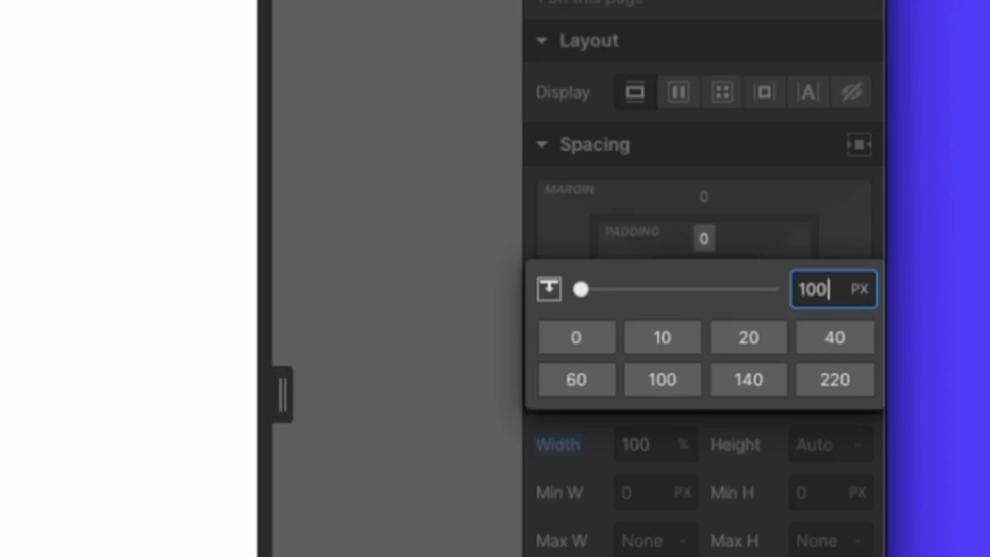
pyautogui.write('%')
pyautogui.press('Return')
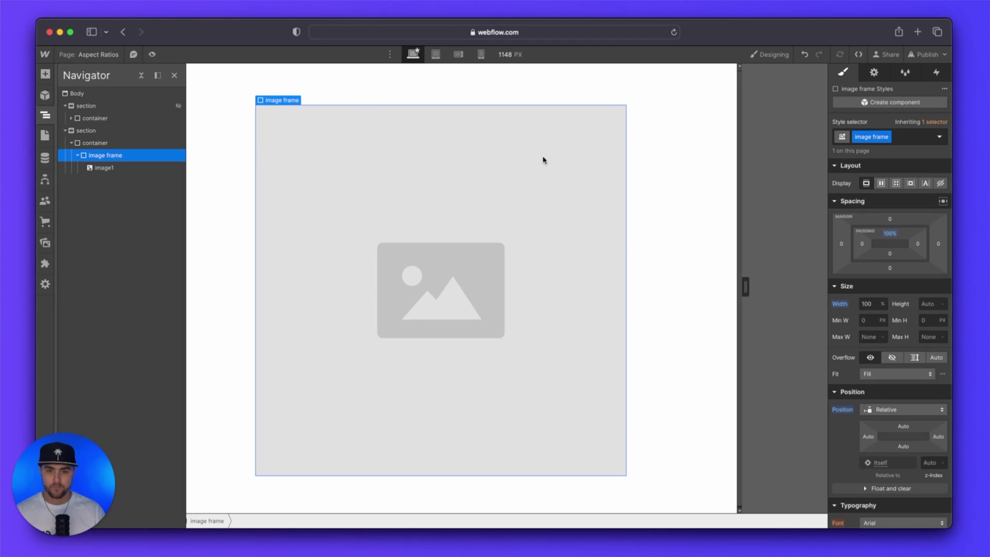
# Set image1's source image to car.jpg from the Assets.
pyautogui.click(300, 374)
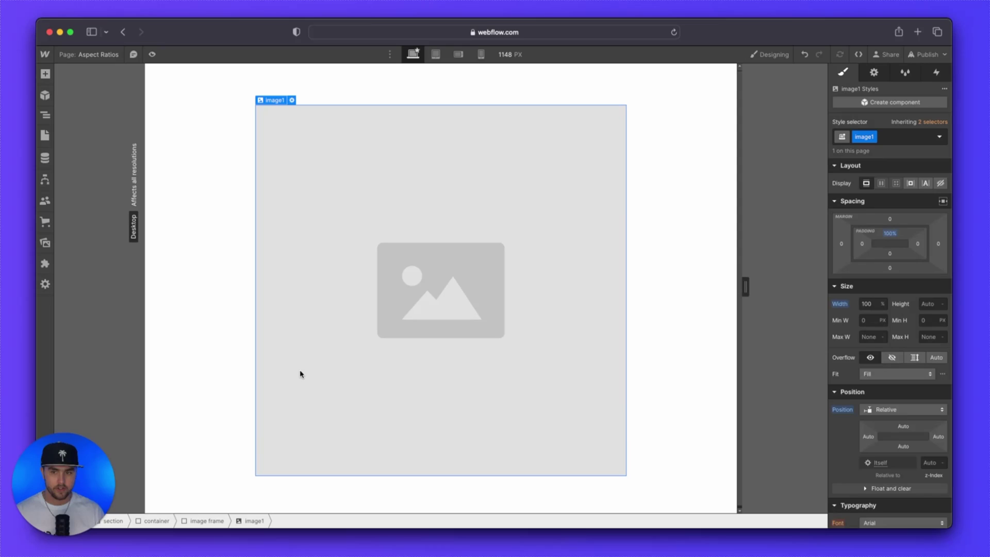
pyautogui.click(291, 100)
pyautogui.click(311, 157)
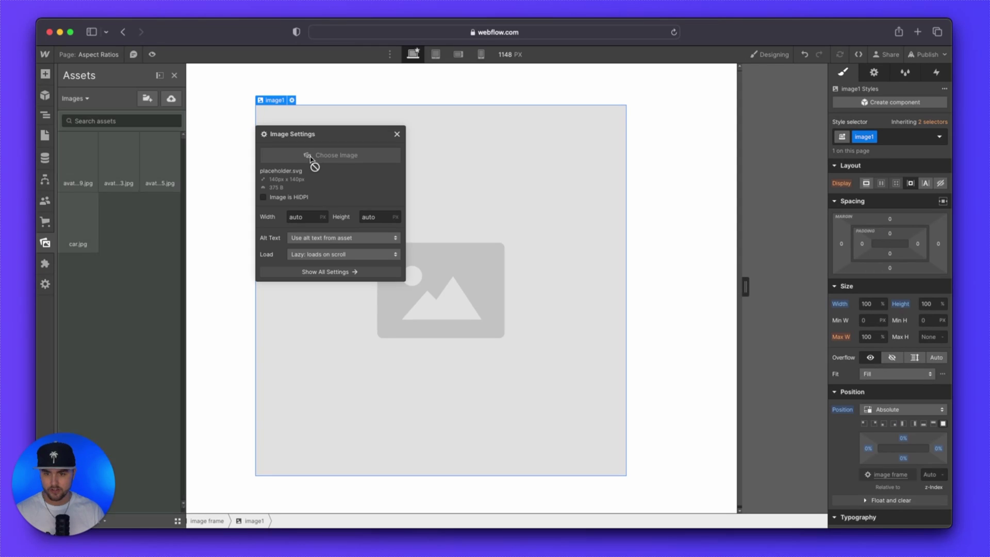
pyautogui.click(72, 232)
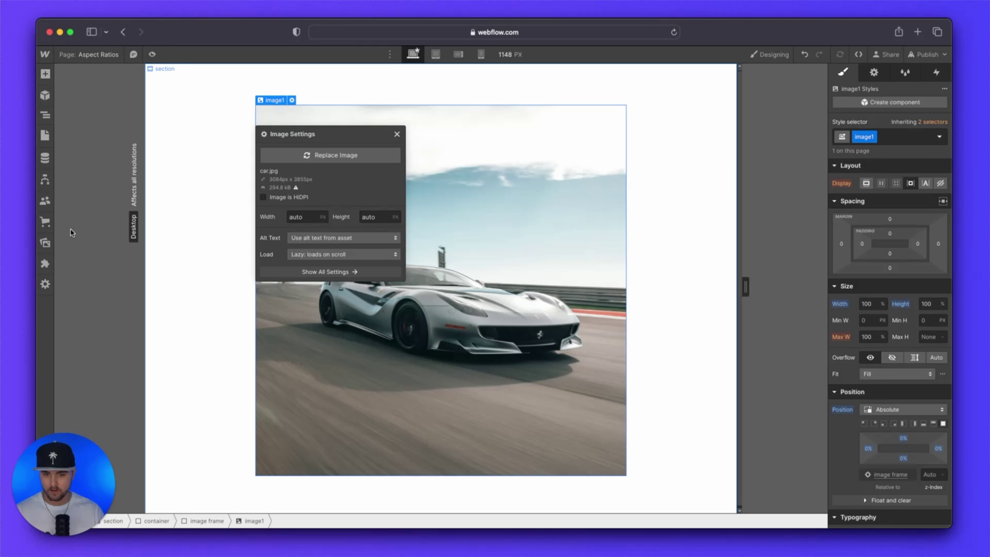
pyautogui.click(445, 315)
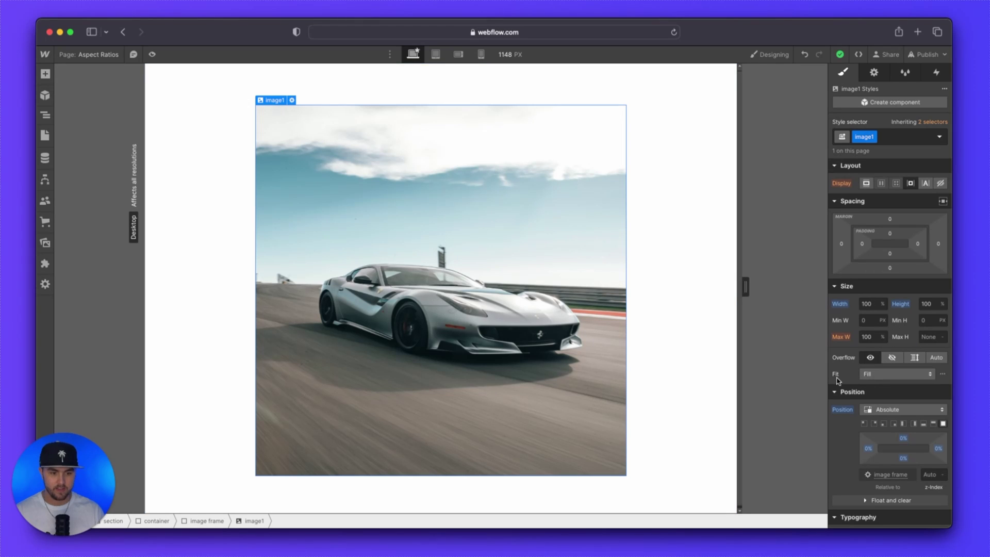
# Set image1's Fit to Cover so the car photo fills the frame undistorted.
pyautogui.click(886, 375)
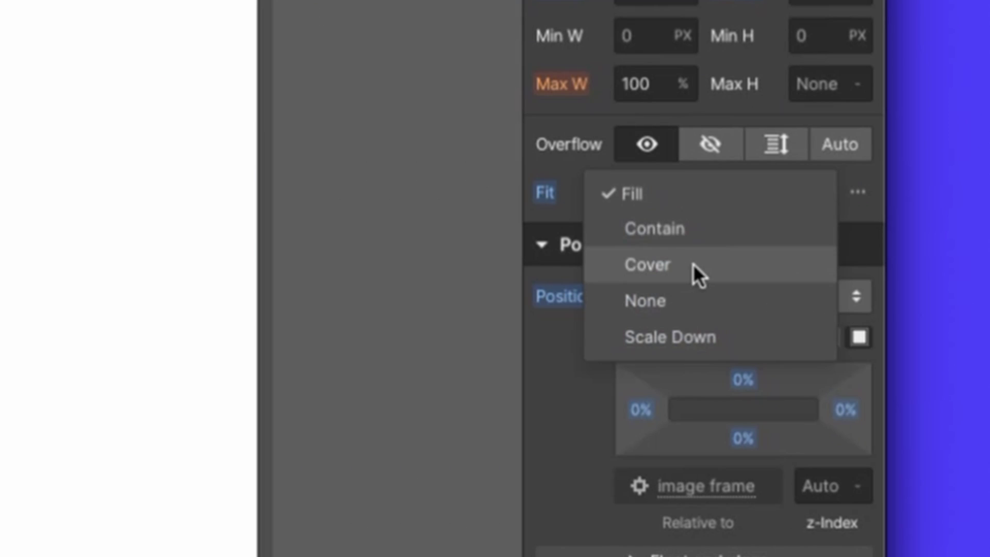
pyautogui.click(691, 264)
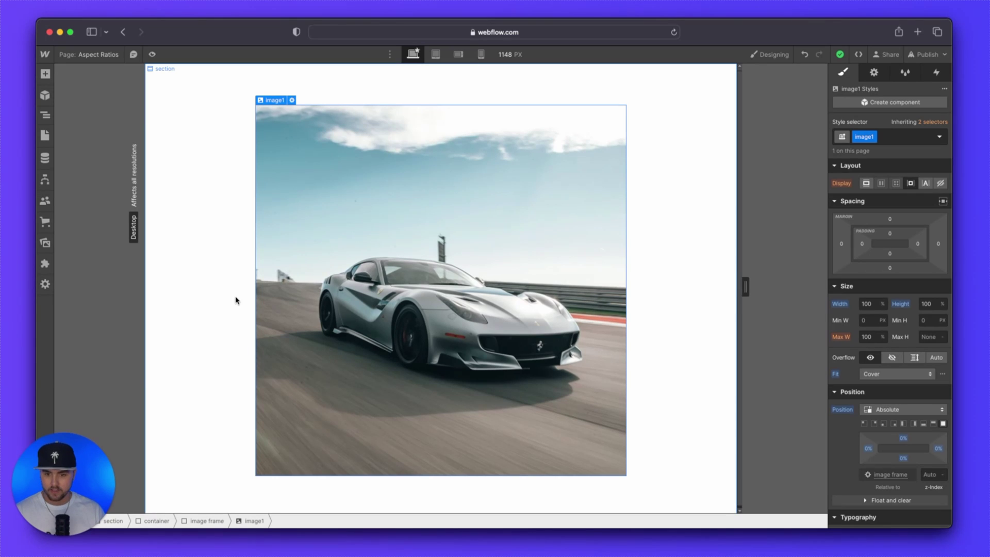
pyautogui.press('super+Tab')
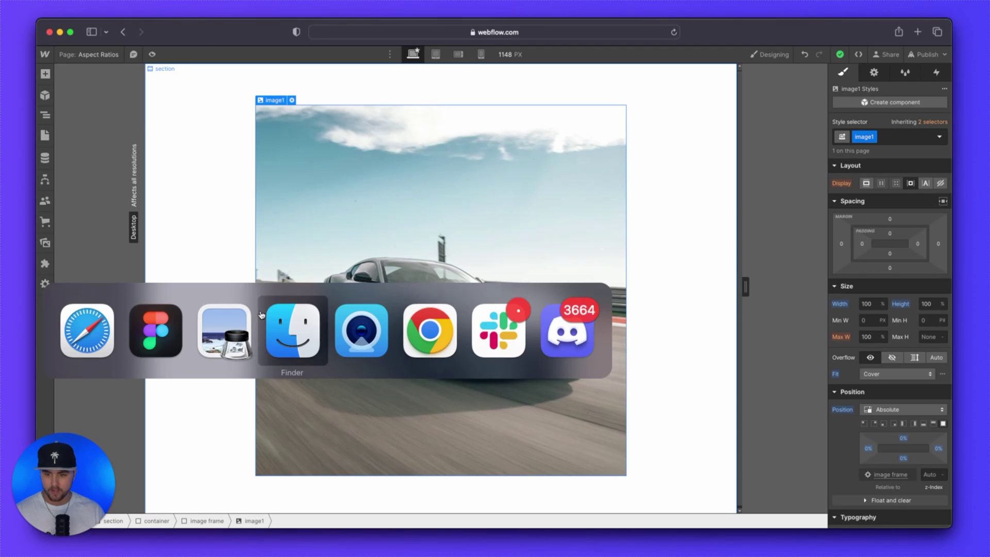
# Switch to Figma's Image Aspect Ratios diagram showing 16:9 needs 56.25% top padding.
pyautogui.click(161, 335)
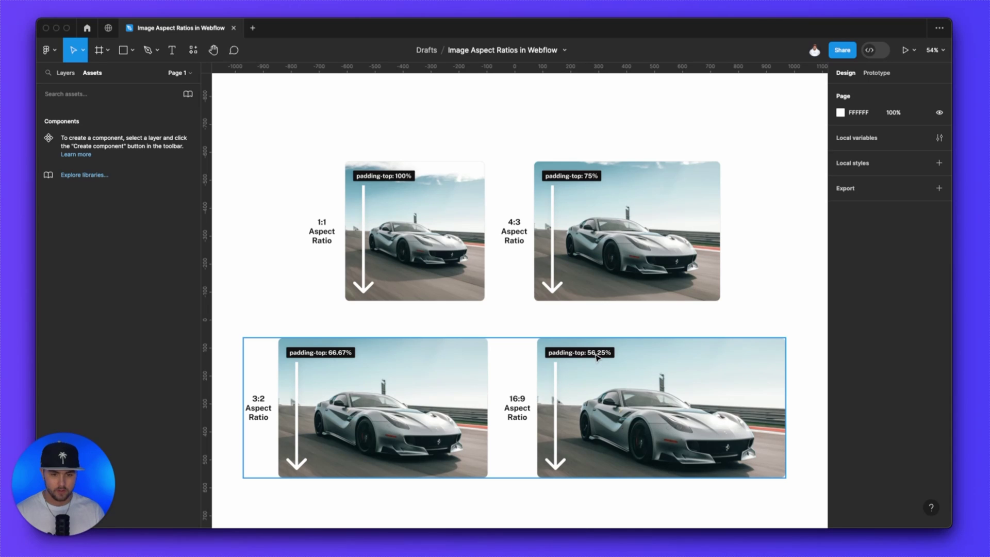
# Back in Webflow, change the image frame's top padding to 56.25% for a 16:9 ratio.
pyautogui.press('super+Tab')
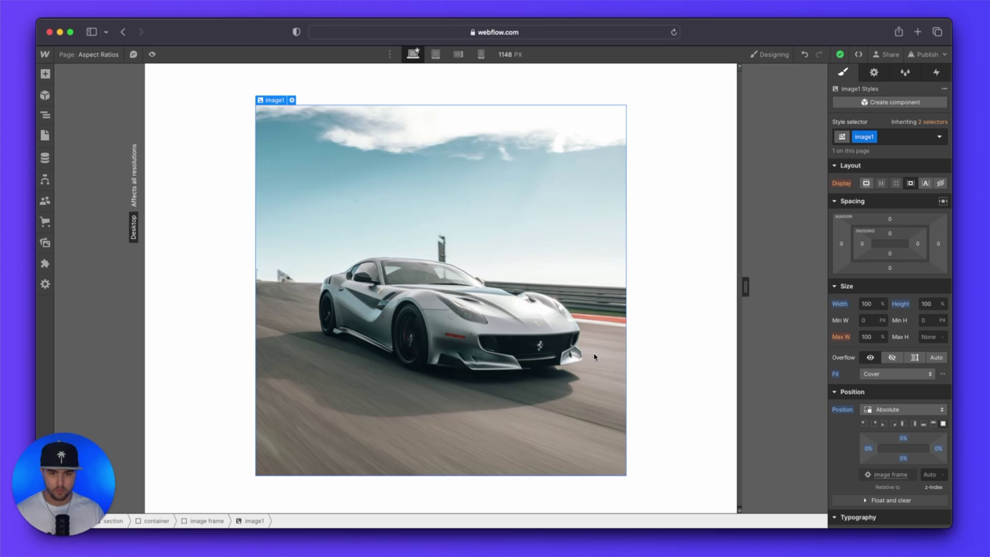
pyautogui.click(45, 114)
pyautogui.click(132, 156)
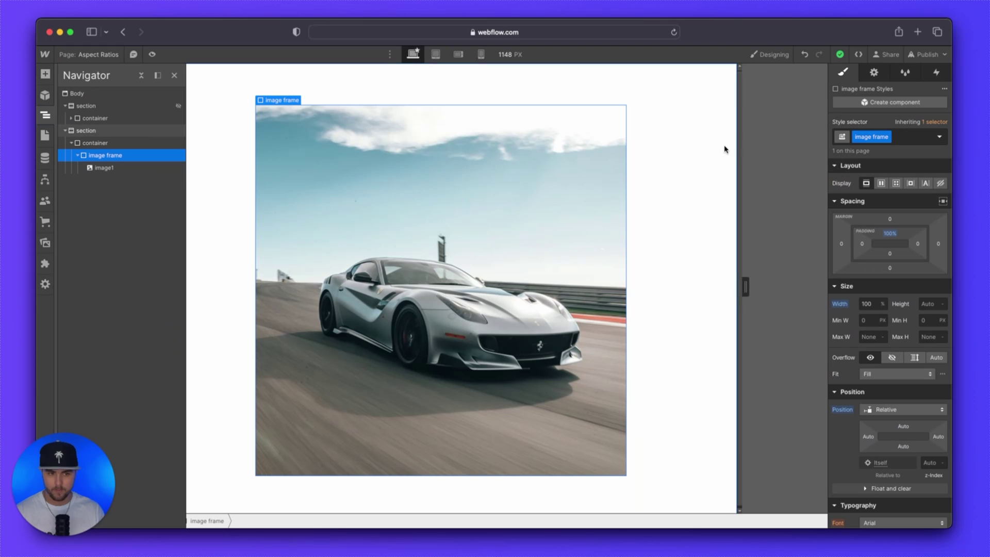
pyautogui.click(891, 233)
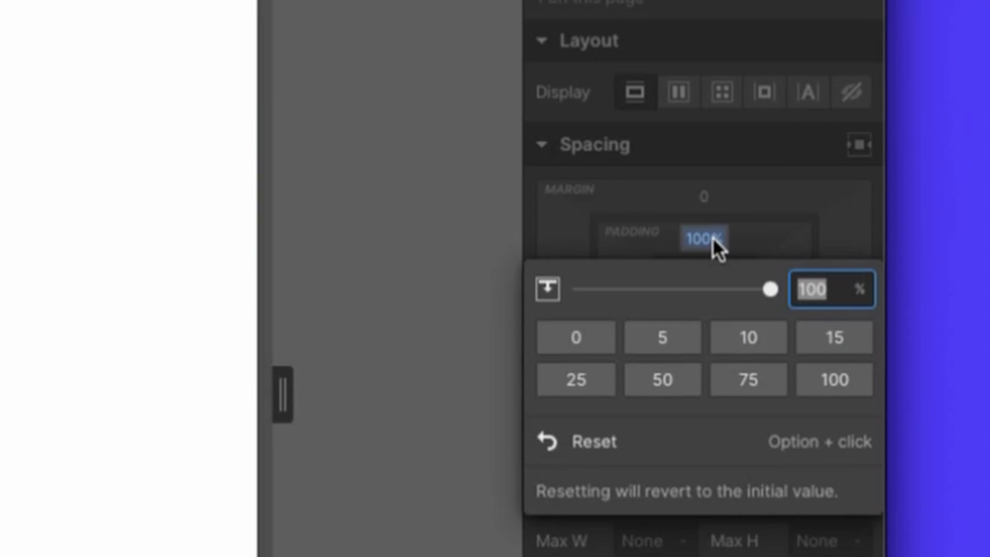
pyautogui.write('56.25')
pyautogui.press('Return')
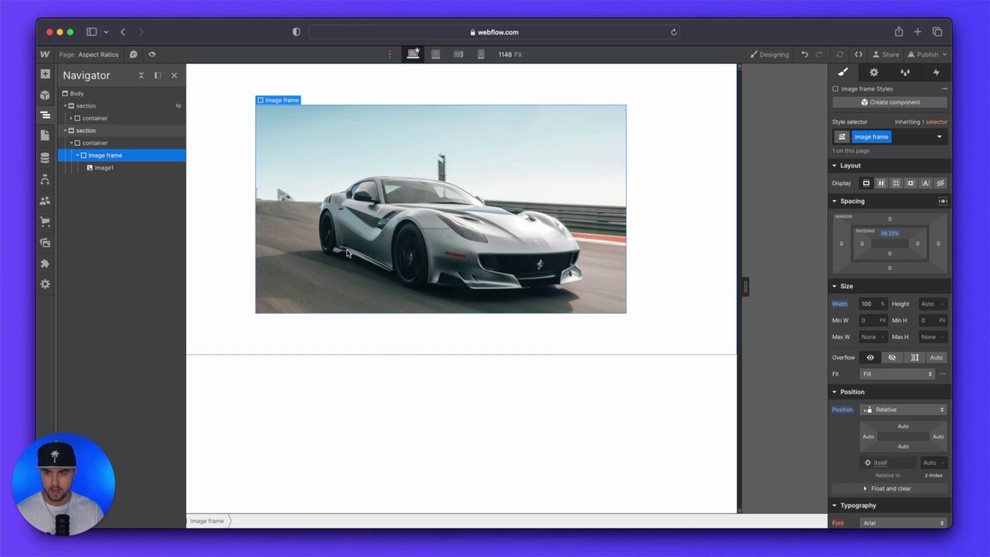
# Preview the page at a narrower width to confirm the 16:9 car image, then exit preview.
pyautogui.click(152, 54)
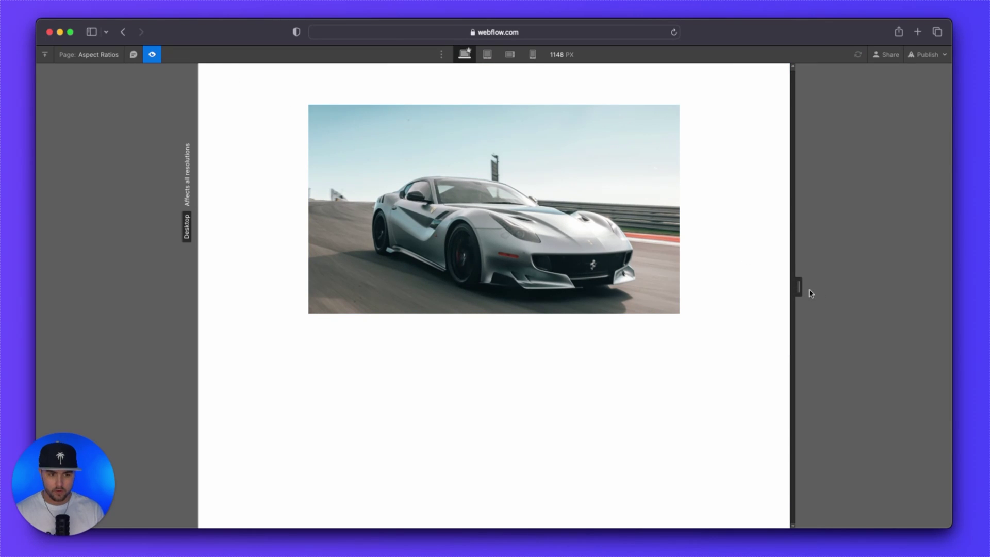
pyautogui.moveTo(799, 285); pyautogui.dragTo(553, 311)
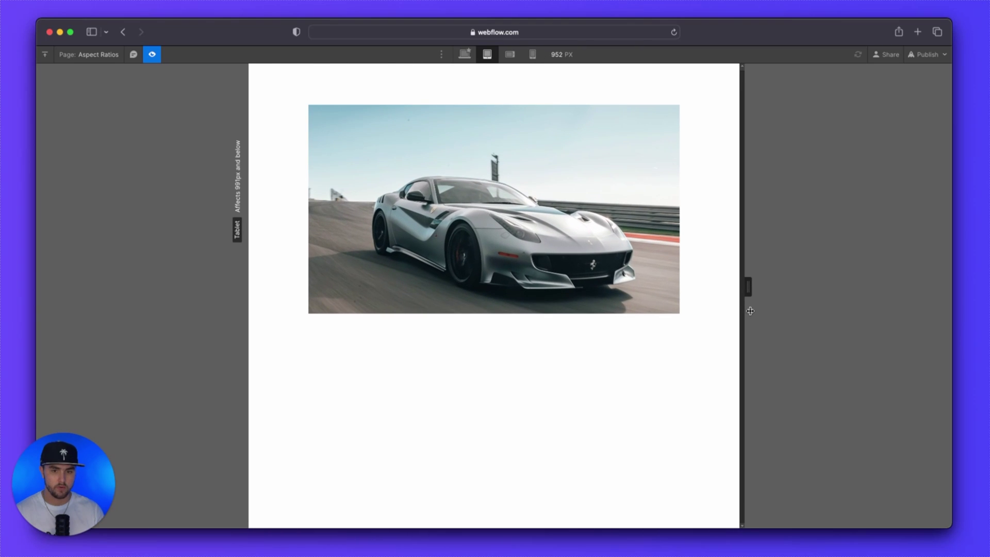
pyautogui.click(152, 55)
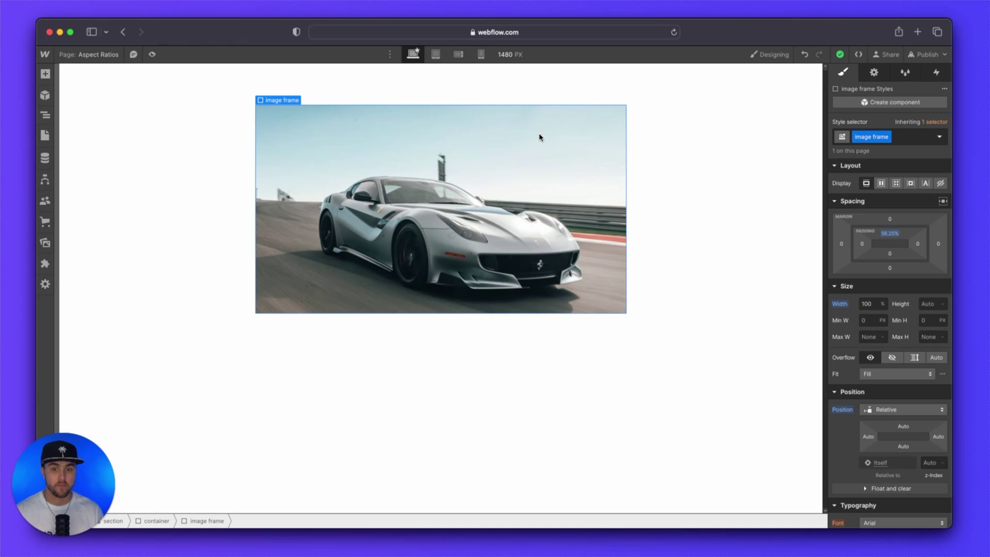
# Set the image frame's Overflow to Hidden and its border Radius to 14 px.
pyautogui.click(45, 115)
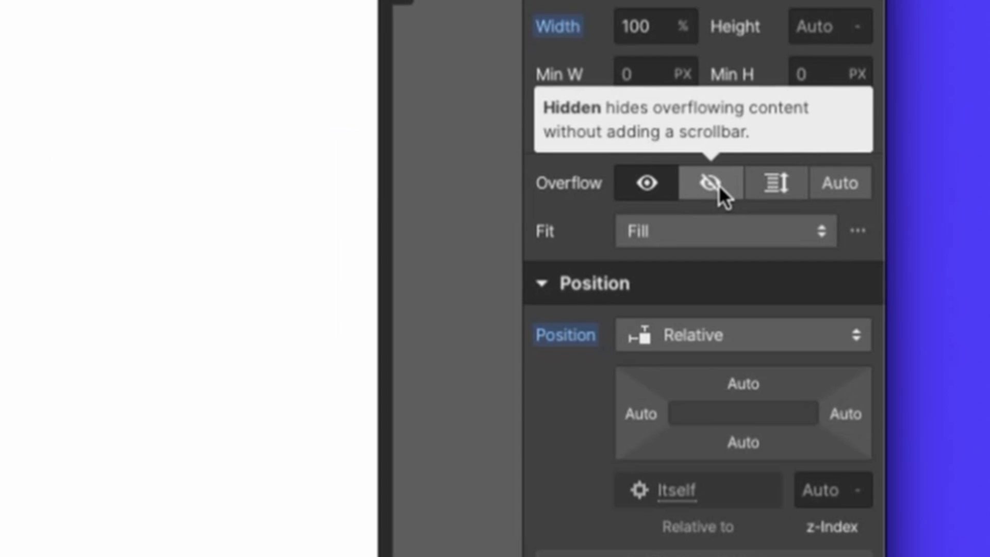
pyautogui.click(718, 185)
pyautogui.scroll(-10, 719, 186)
pyautogui.scroll(-2, 719, 188)
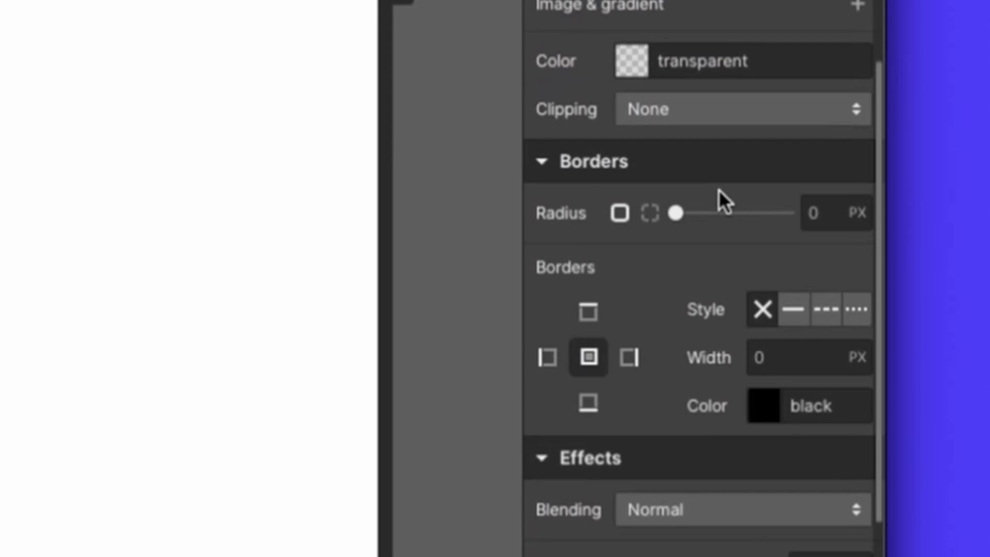
pyautogui.moveTo(682, 218); pyautogui.dragTo(756, 213)
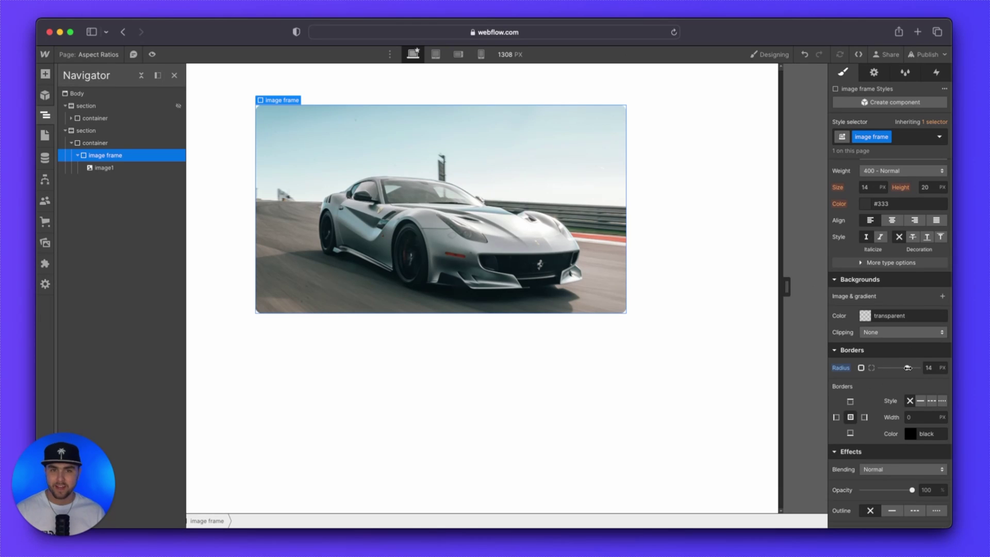